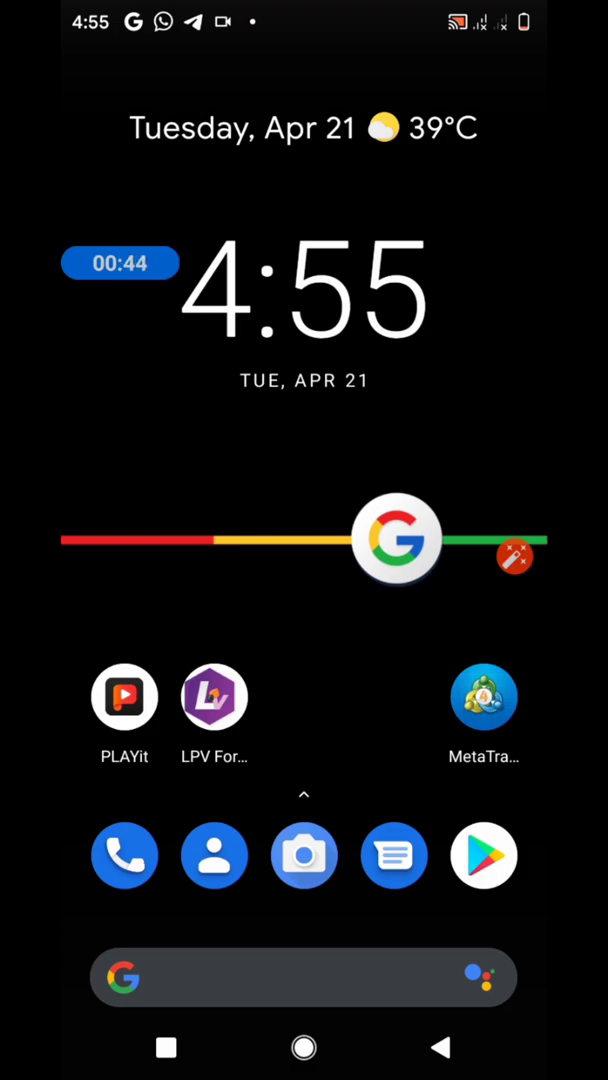
# Step: Display the TECNO app page holding the Magisk Manager, Root Checker and Treble Info icons
pyautogui.click(515, 557)
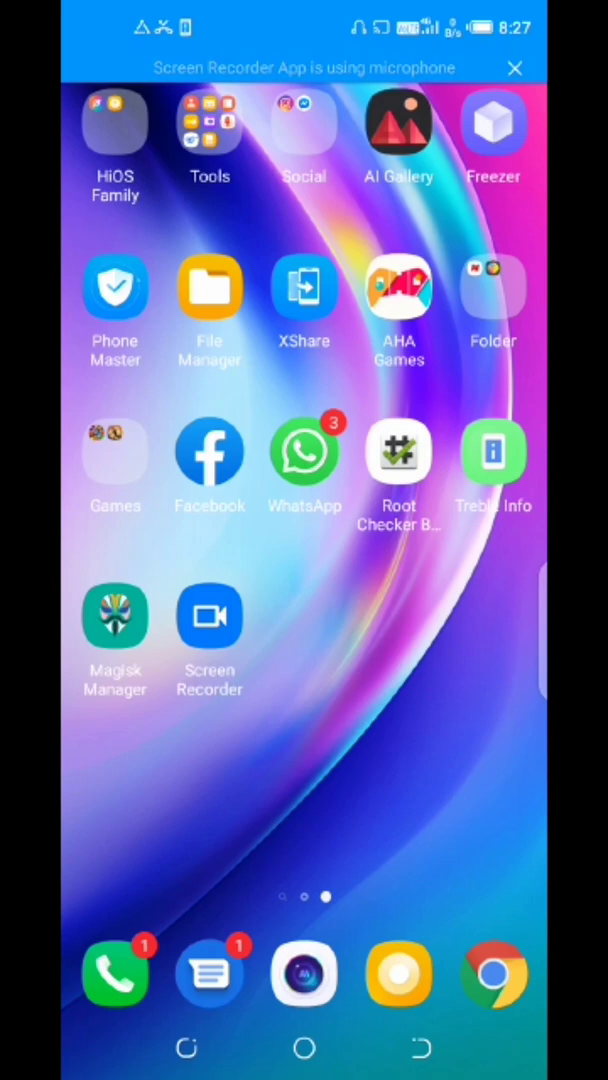
pyautogui.click(398, 452)
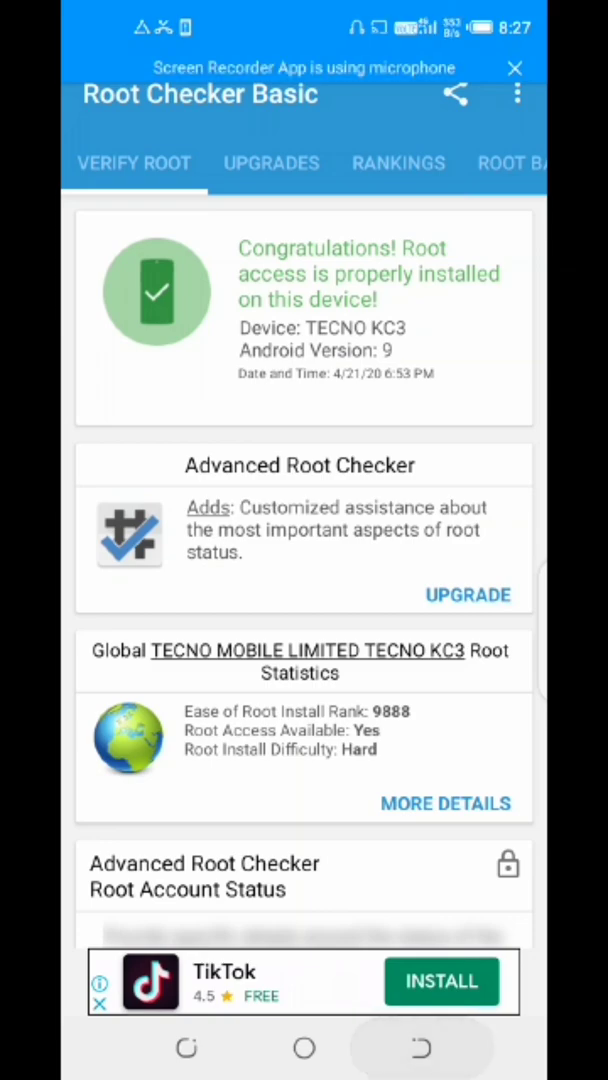
pyautogui.click(304, 1047)
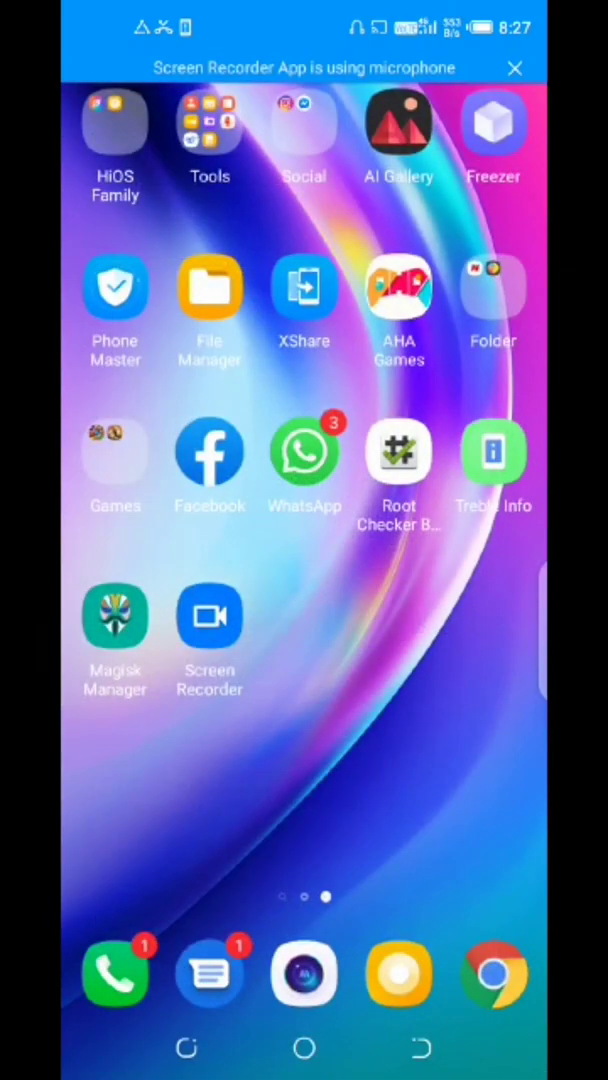
pyautogui.moveTo(150, 500); pyautogui.dragTo(450, 500)
pyautogui.click(493, 617)
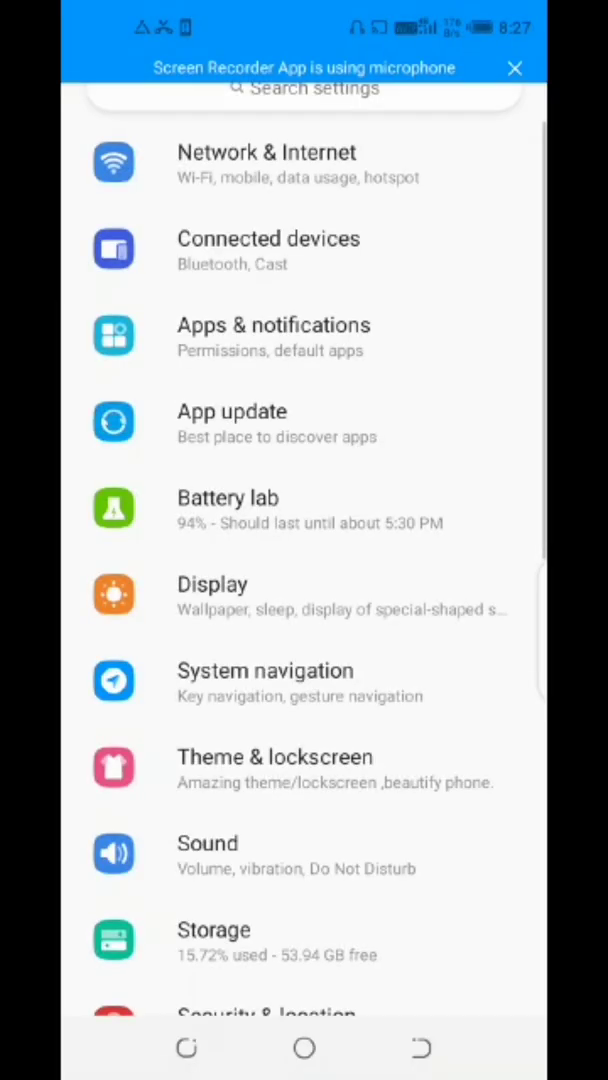
pyautogui.scroll(-10, 304, 550)
pyautogui.click(300, 970)
pyautogui.scroll(-3, 304, 600)
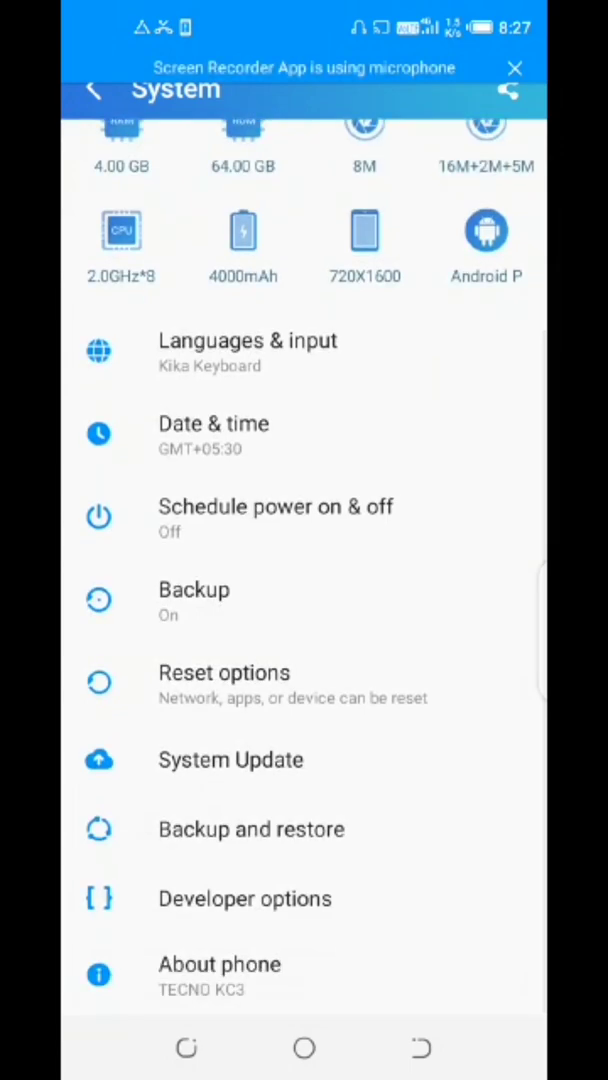
pyautogui.click(220, 975)
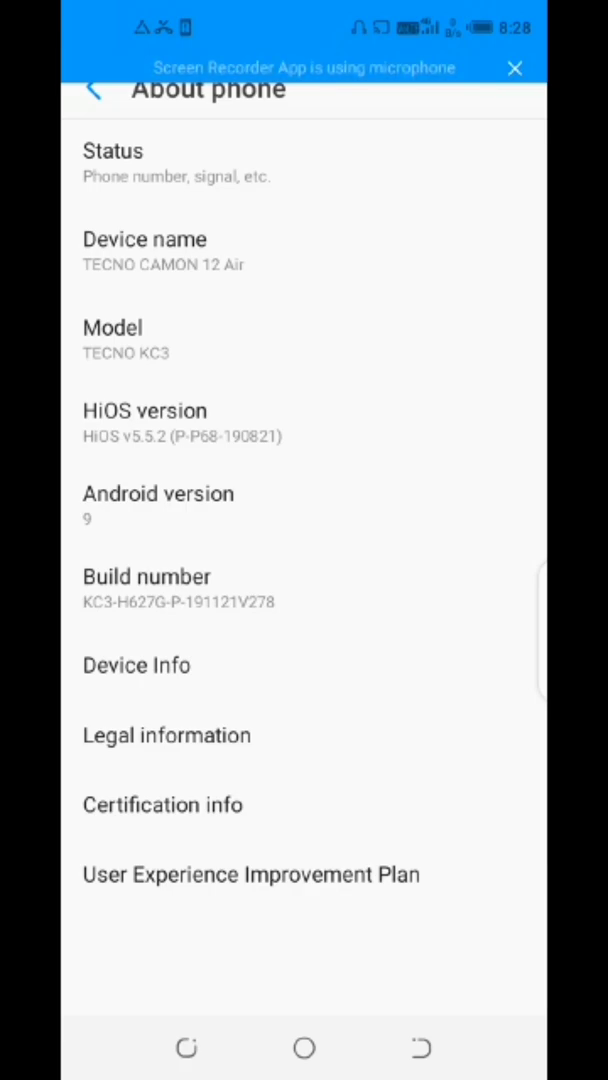
pyautogui.click(93, 89)
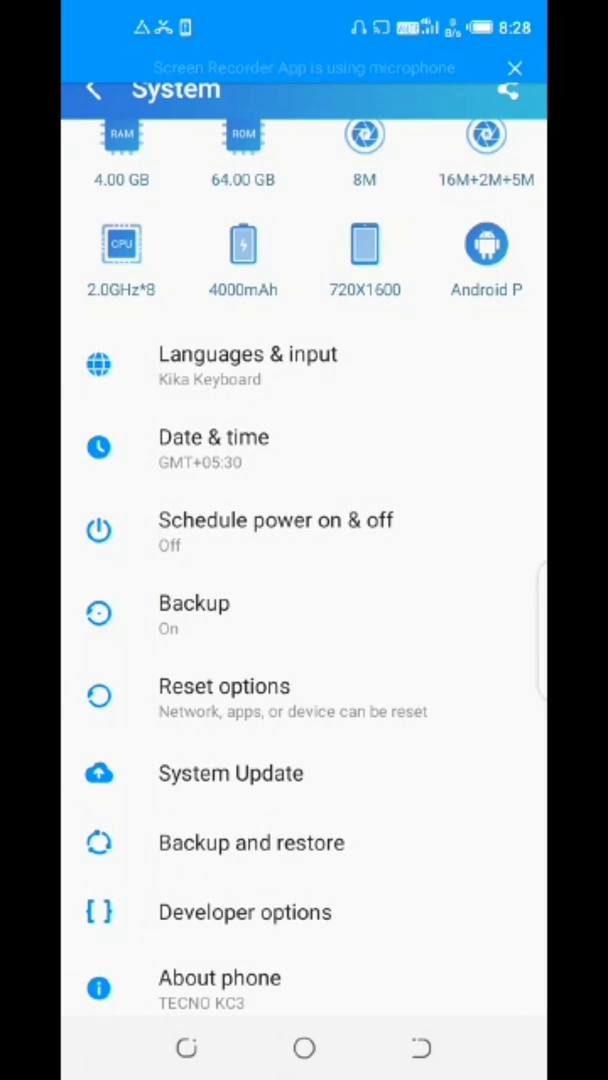
pyautogui.click(219, 985)
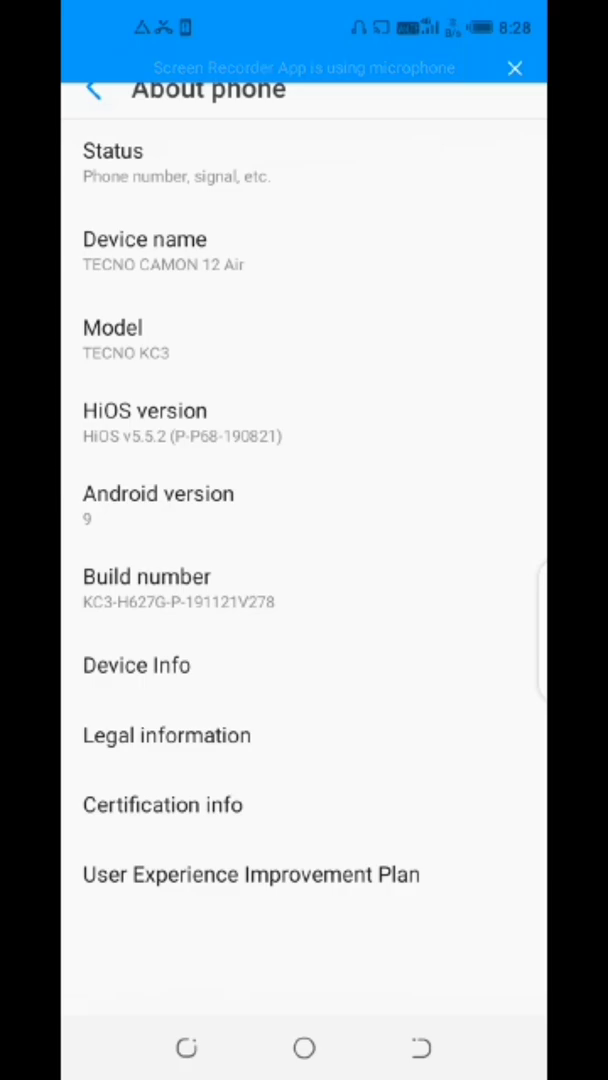
pyautogui.press('Escape')
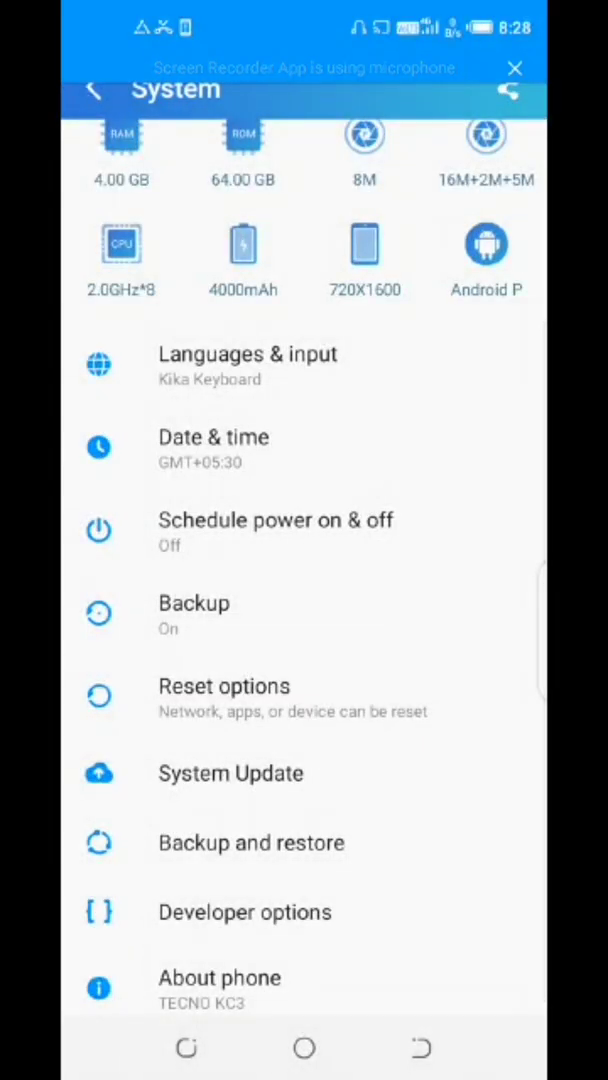
pyautogui.press('Escape')
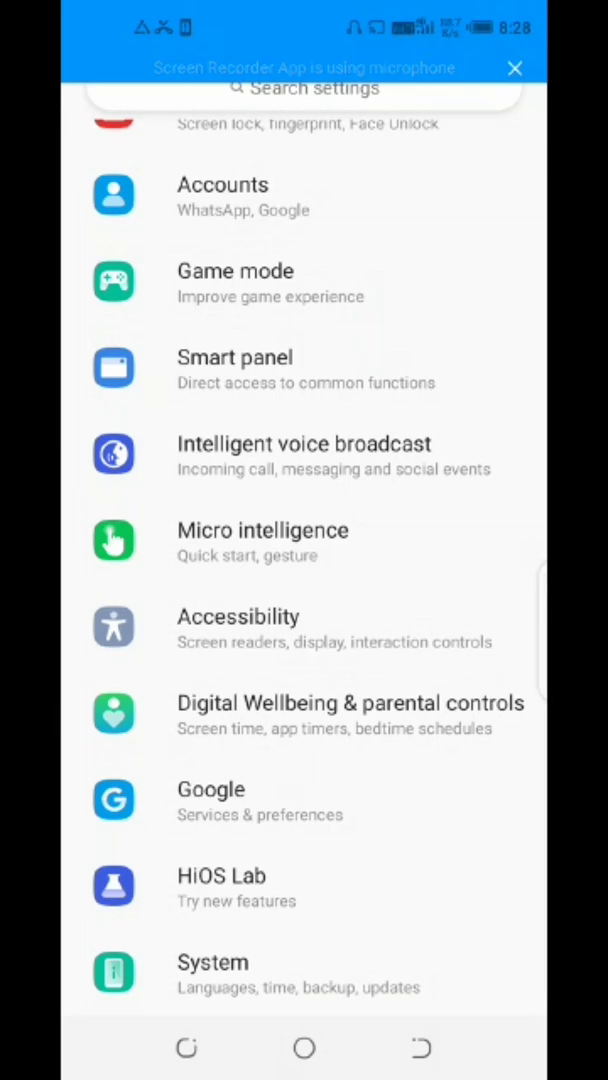
pyautogui.press('Home')
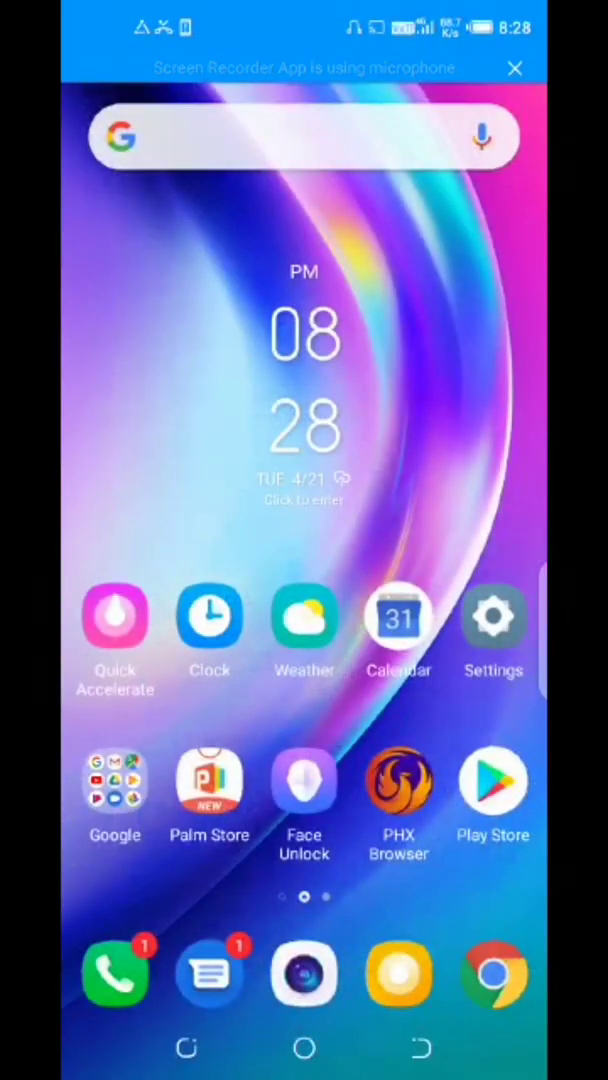
pyautogui.moveTo(450, 500); pyautogui.dragTo(150, 500)
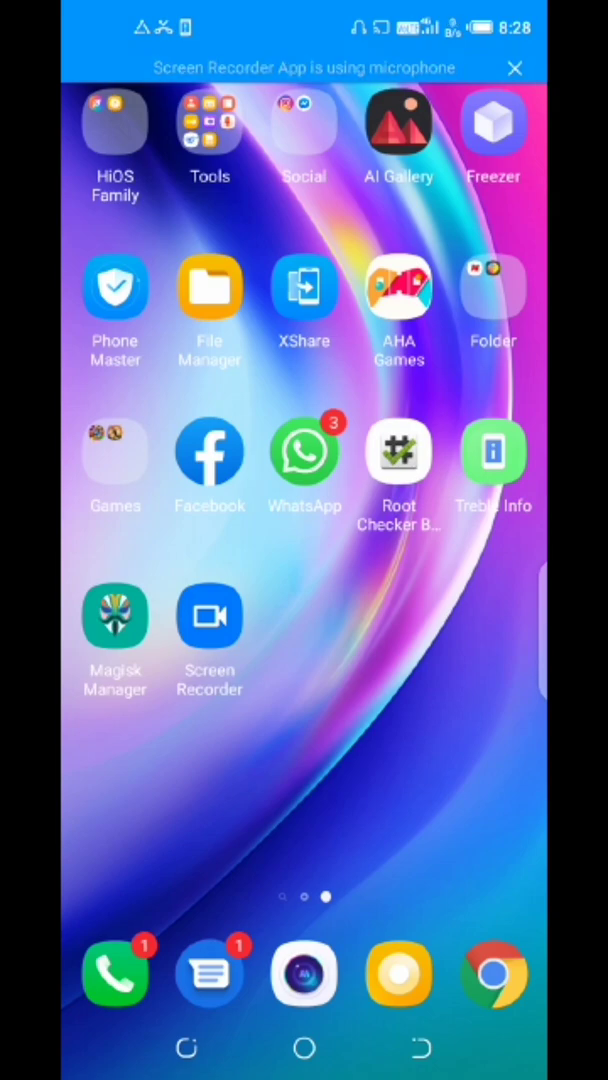
pyautogui.click(115, 616)
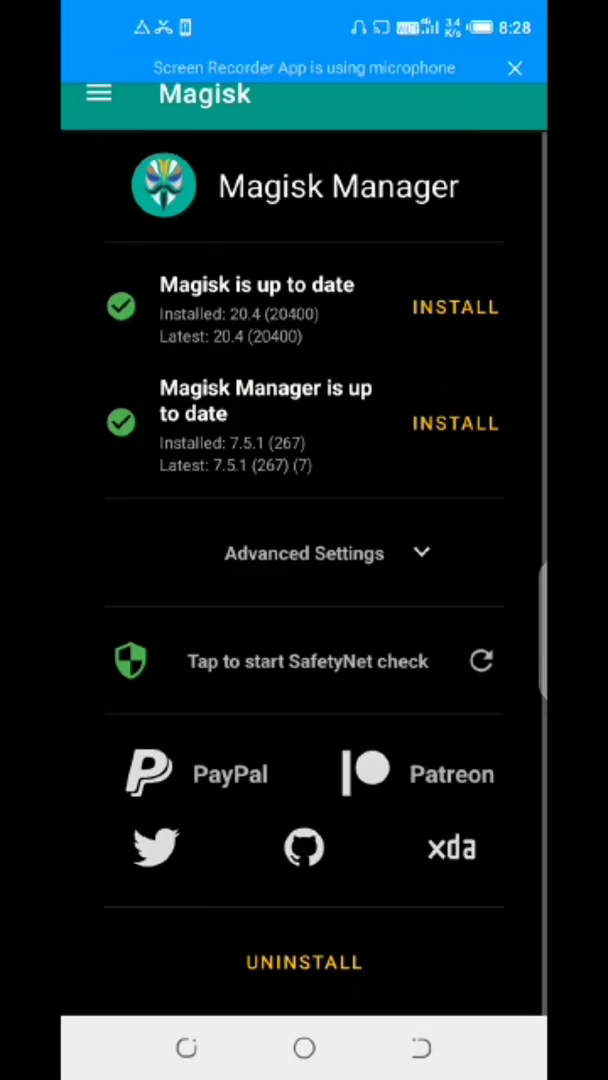
pyautogui.scroll(-1, 304, 600)
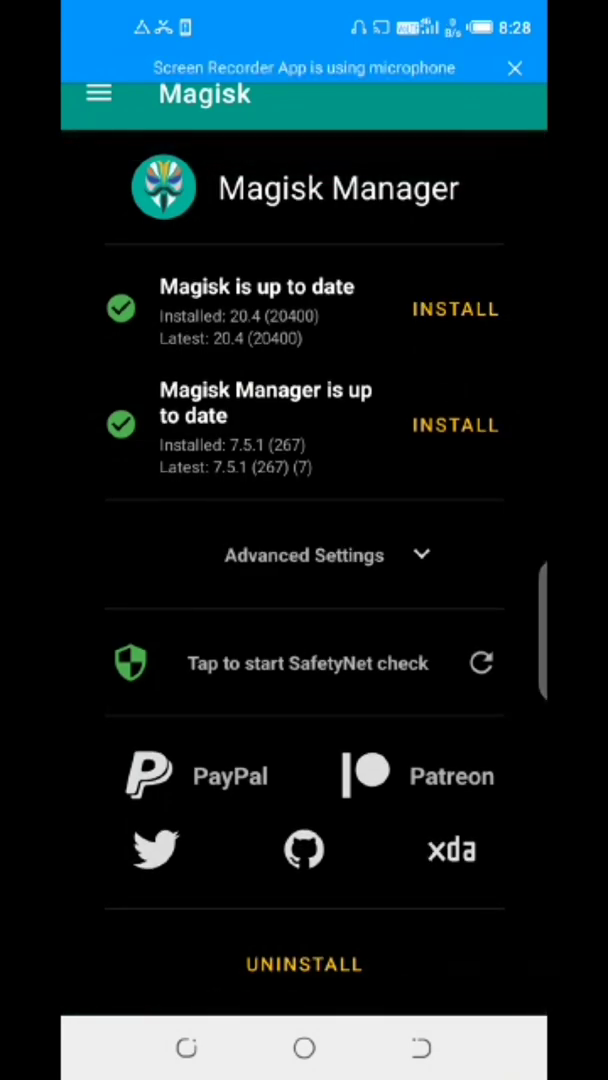
pyautogui.scroll(-1, 304, 600)
pyautogui.click(304, 1047)
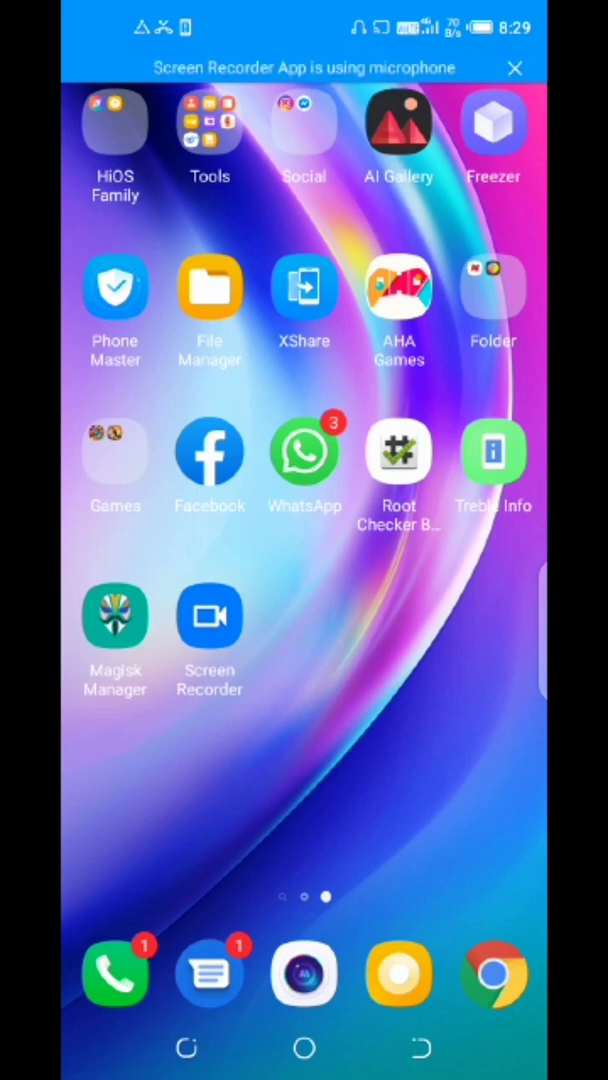
pyautogui.moveTo(150, 600); pyautogui.dragTo(460, 600)
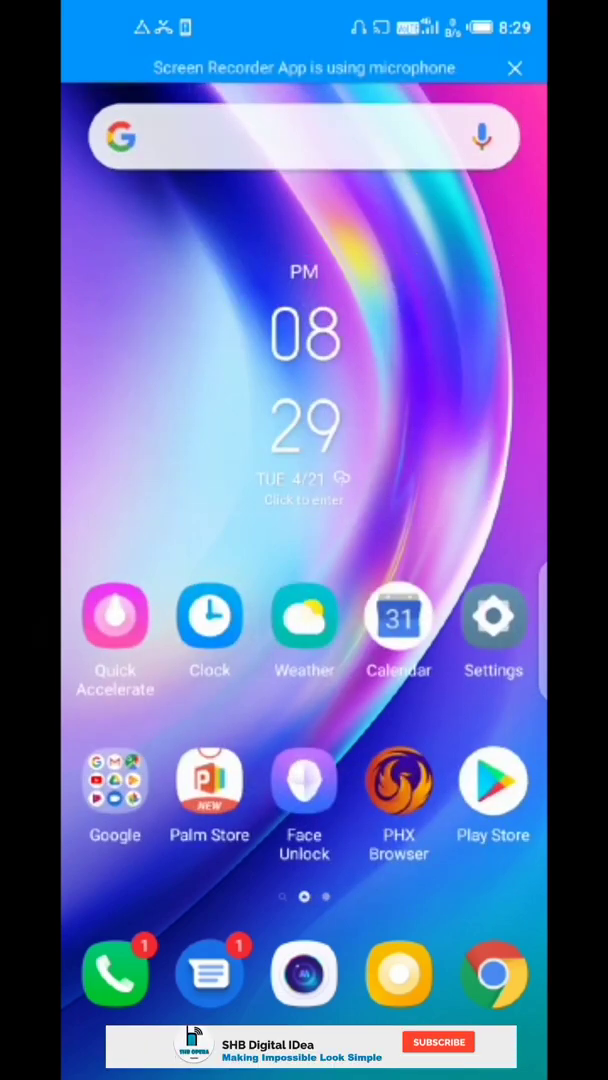
pyautogui.click(494, 783)
pyautogui.scroll(-5, 304, 550)
pyautogui.scroll(-5, 304, 550)
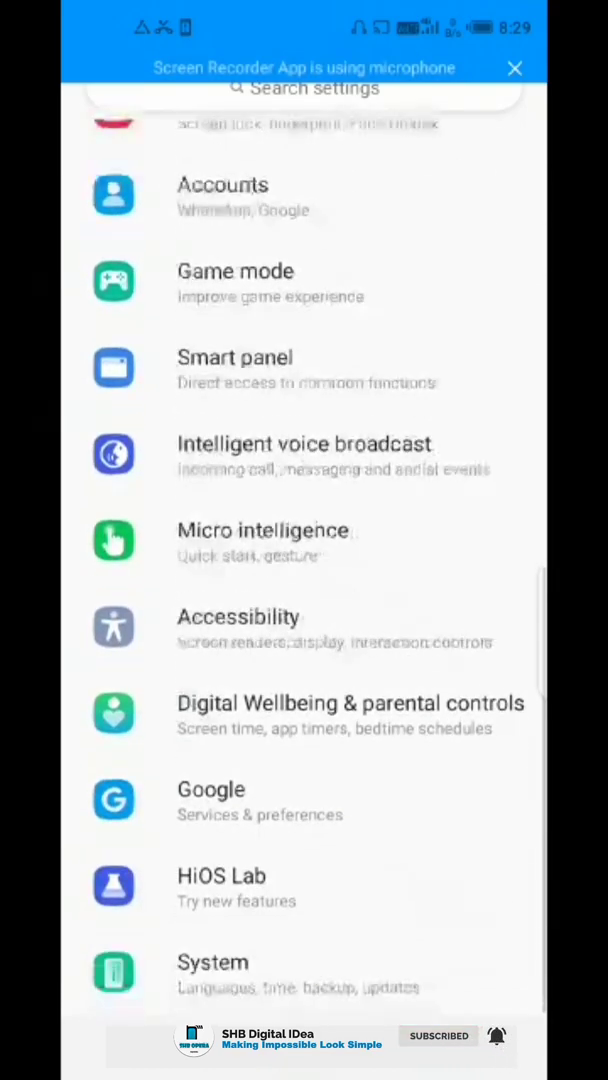
pyautogui.click(213, 972)
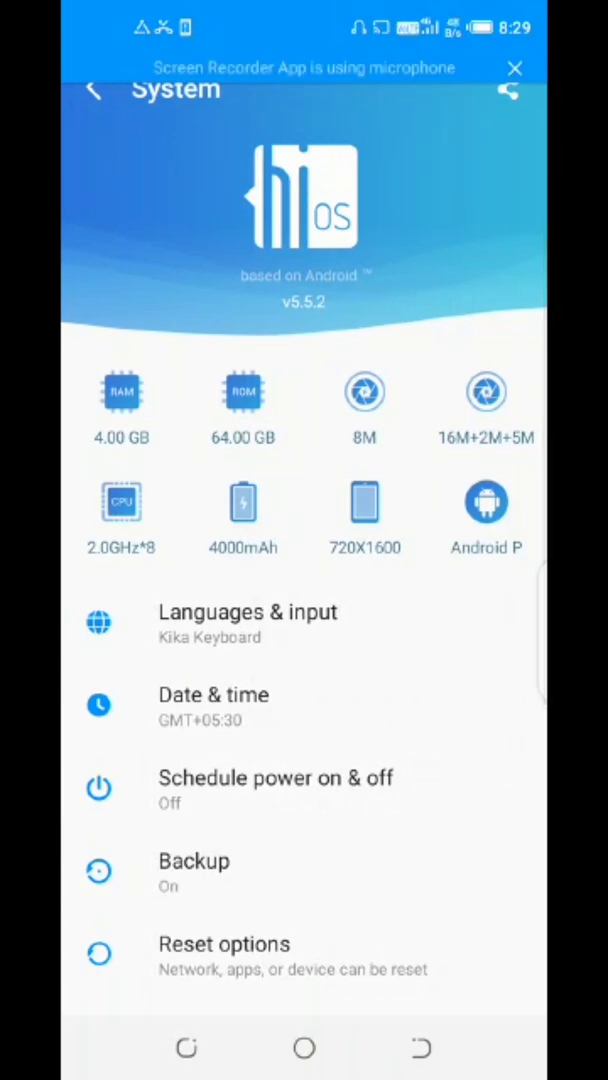
pyautogui.scroll(-3, 304, 600)
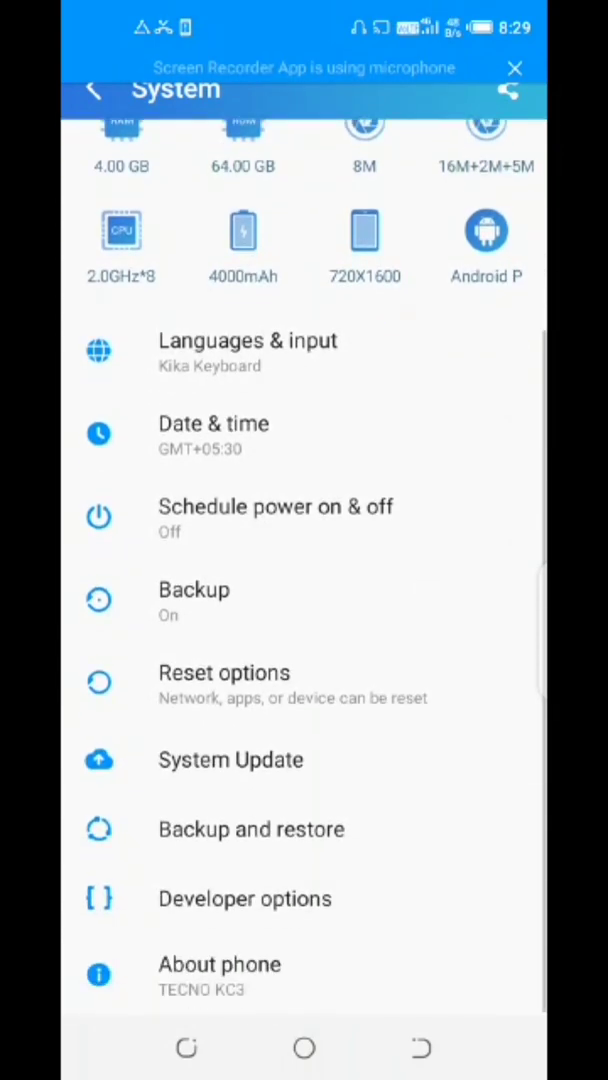
pyautogui.click(220, 975)
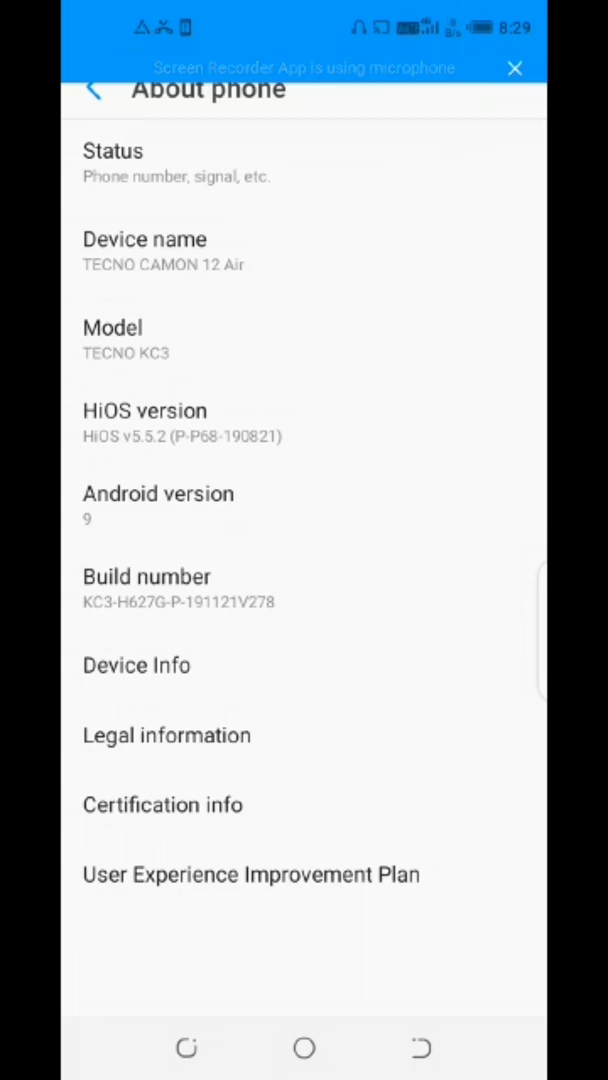
pyautogui.click(165, 250)
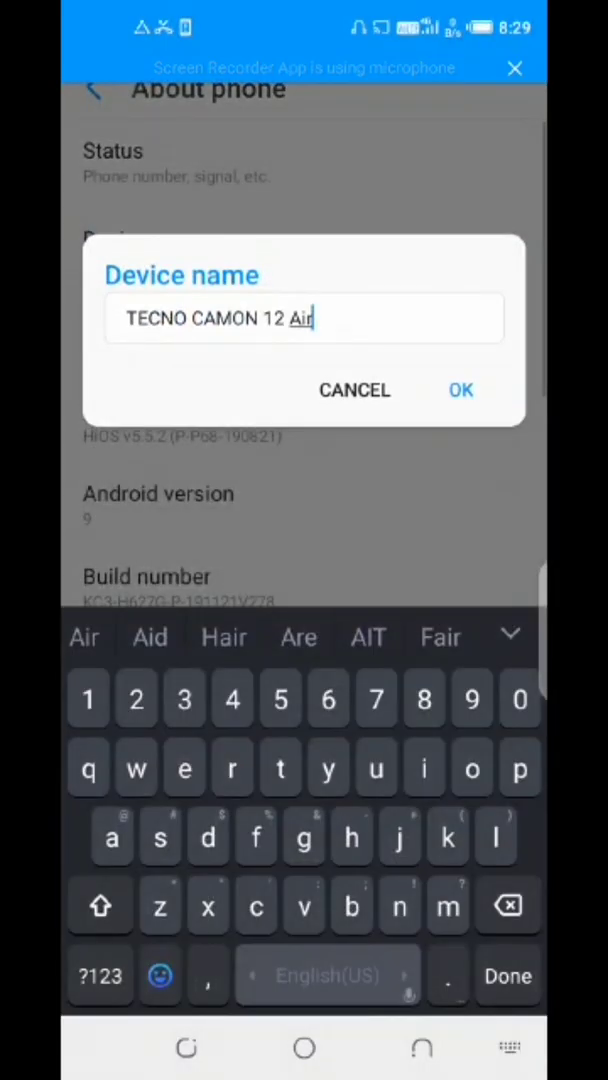
pyautogui.click(460, 390)
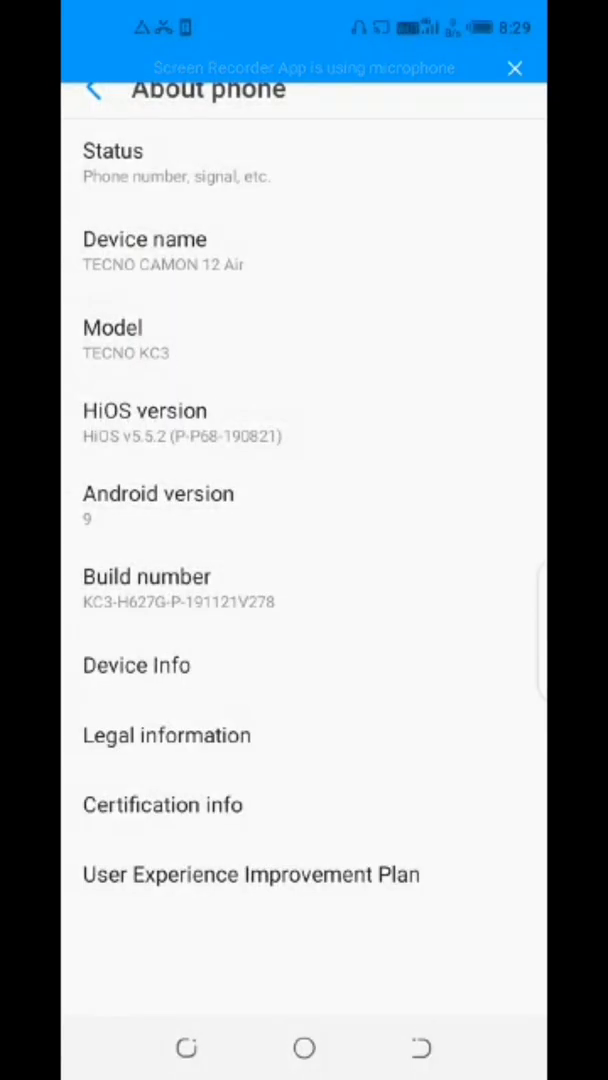
pyautogui.click(255, 588)
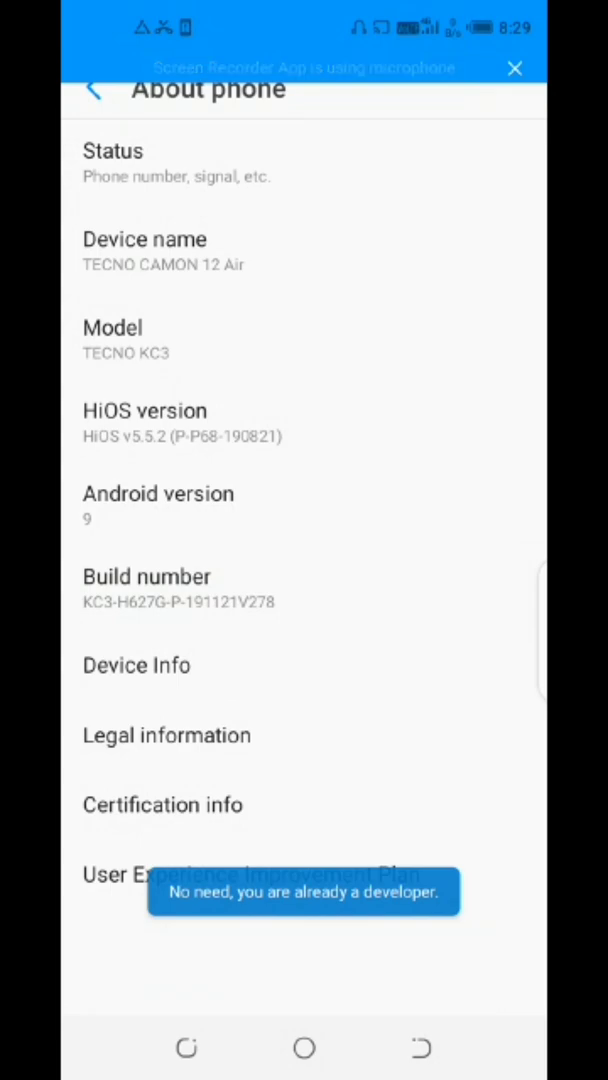
pyautogui.click(158, 505)
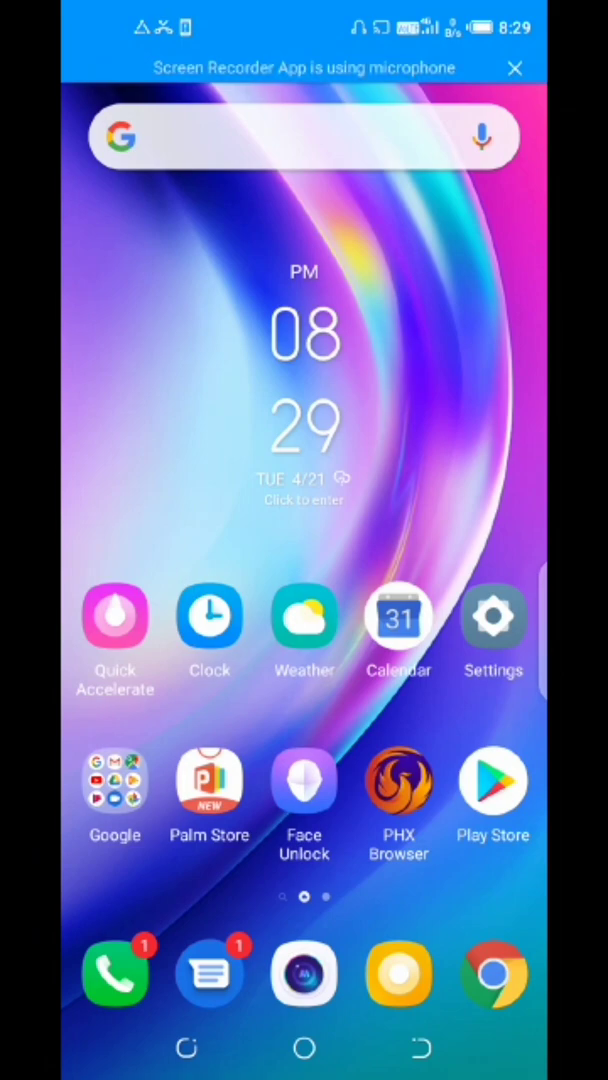
# Step: Bring YouTube back up from the recent apps
pyautogui.click(187, 1047)
pyautogui.moveTo(150, 500); pyautogui.dragTo(450, 500)
pyautogui.moveTo(150, 500)
pyautogui.mouseDown()
pyautogui.moveTo(450, 500)
pyautogui.moveTo(150, 500)
pyautogui.mouseUp()
pyautogui.click(304, 500)
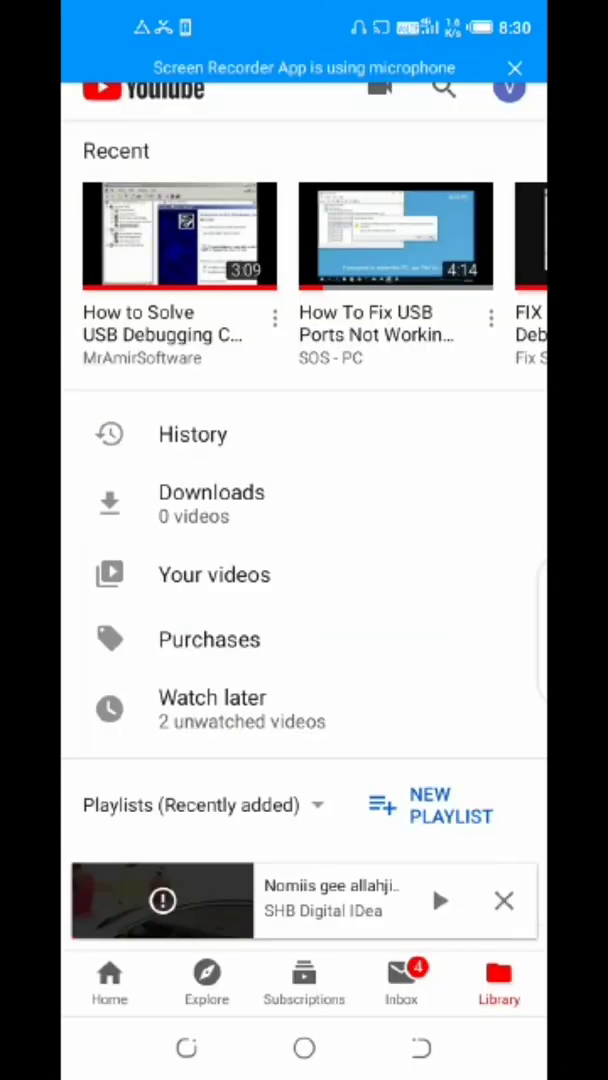
# Step: Refresh the Library page, expand the mini-player and open the SHB Digital IDea channel
pyautogui.moveTo(304, 250); pyautogui.dragTo(304, 550)
pyautogui.moveTo(304, 250); pyautogui.dragTo(304, 500)
pyautogui.moveTo(304, 600); pyautogui.dragTo(304, 479)
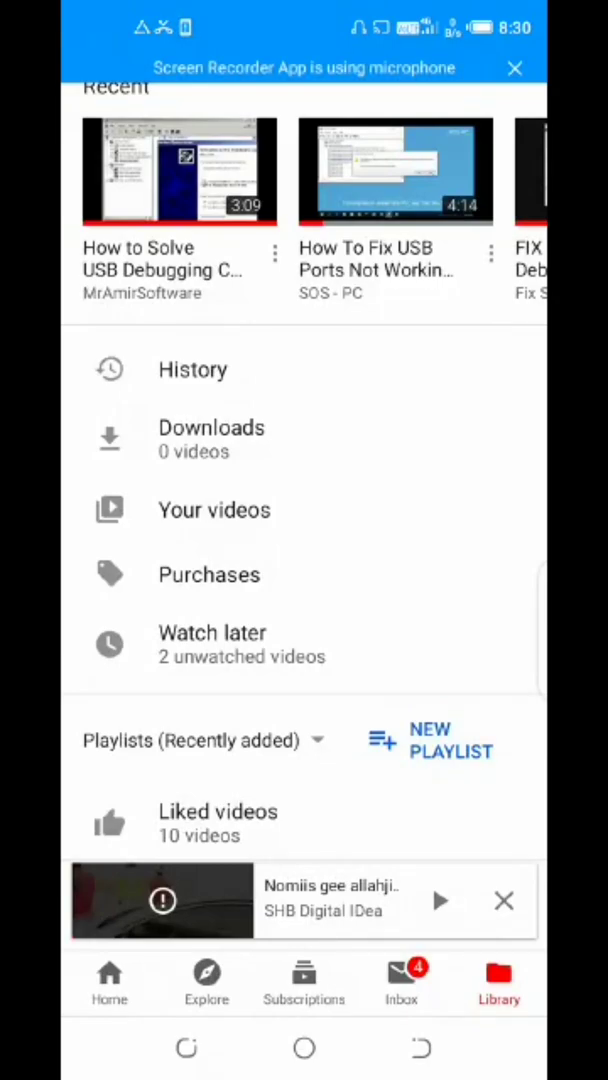
pyautogui.click(330, 897)
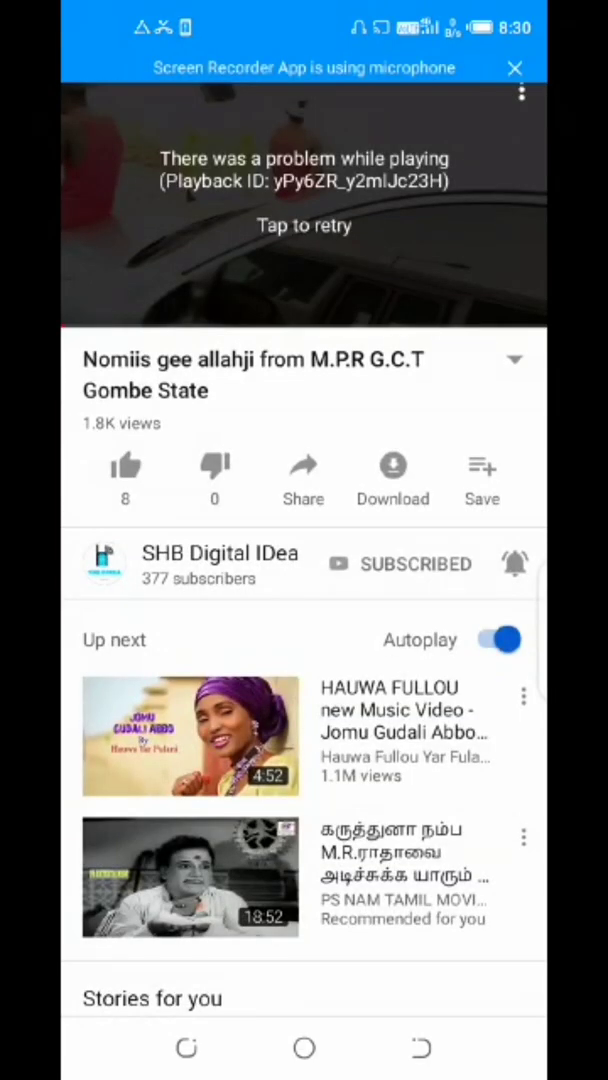
pyautogui.click(219, 553)
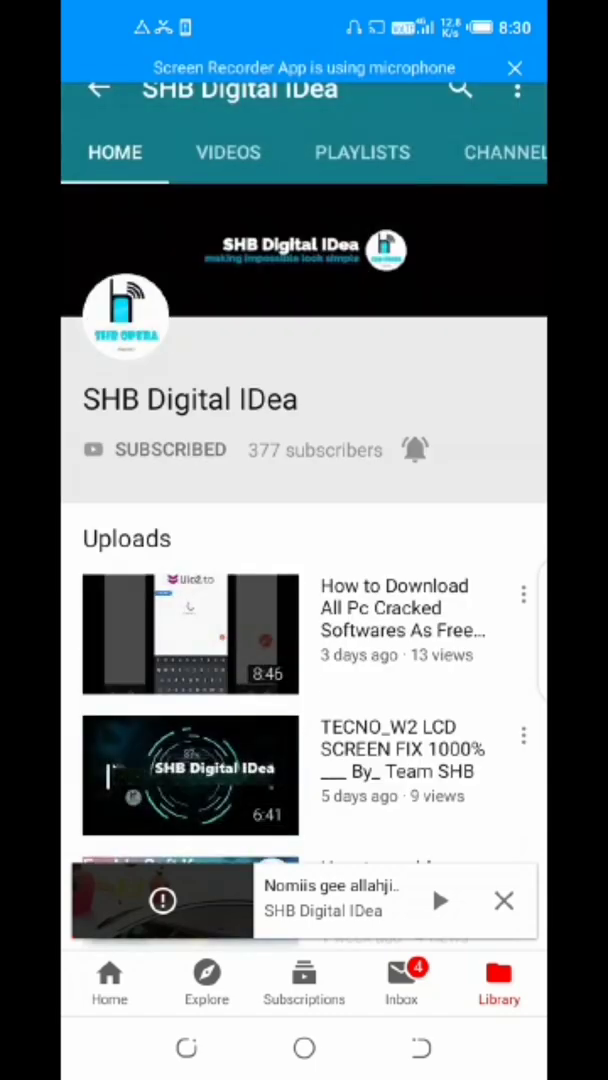